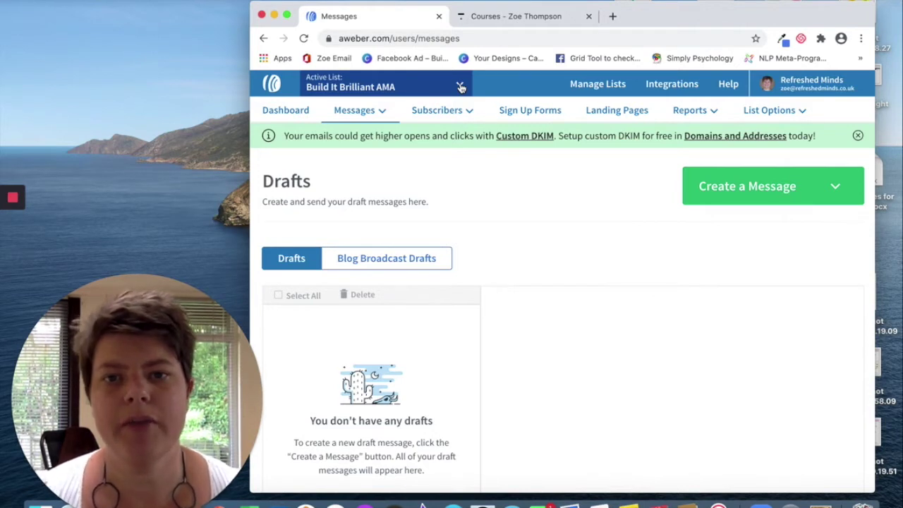
- Open the AMA Sign up form of the Build It Brilliant AMA list in the form editor
click(460, 86)
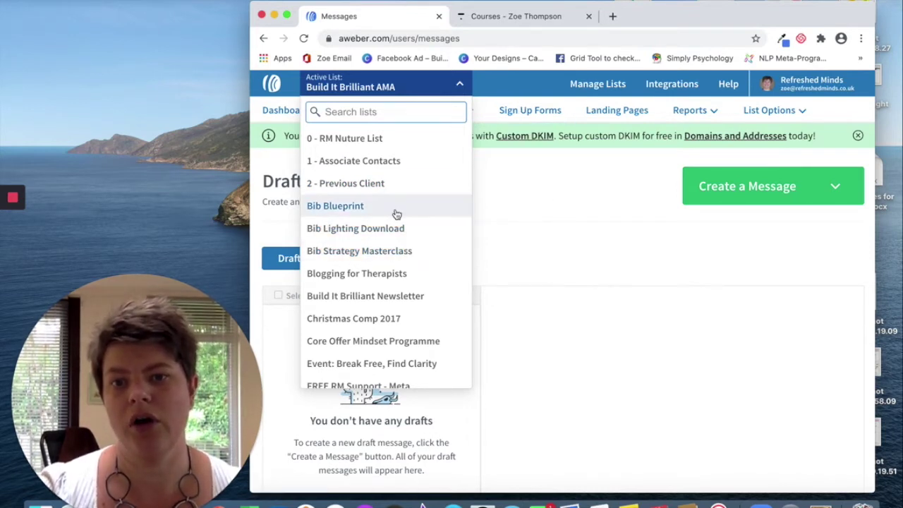
click(520, 240)
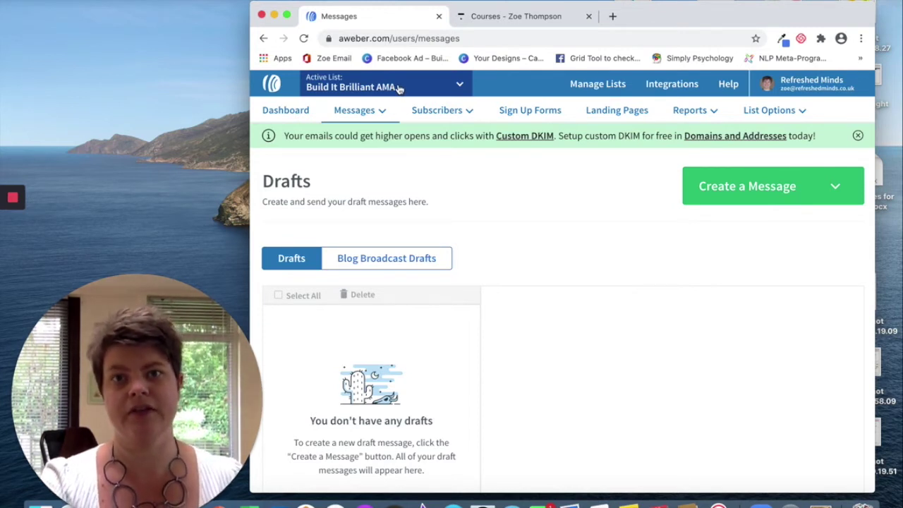
click(517, 115)
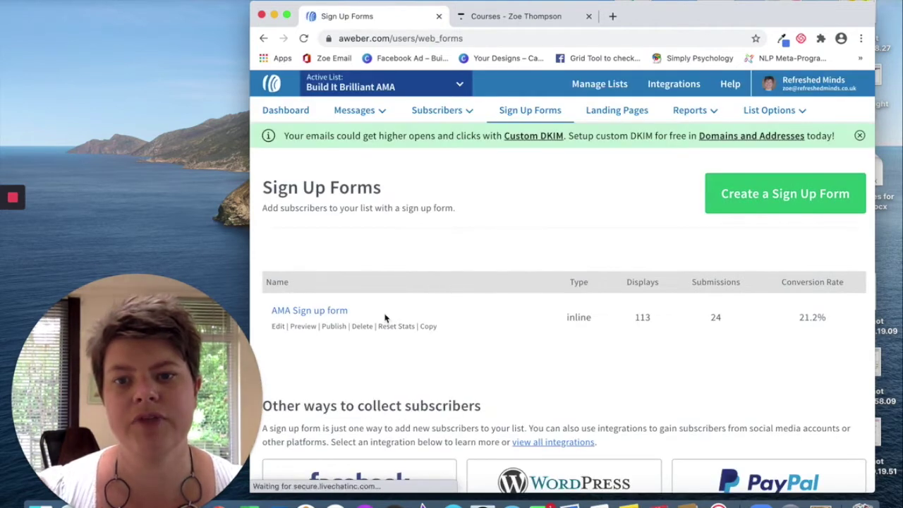
click(311, 314)
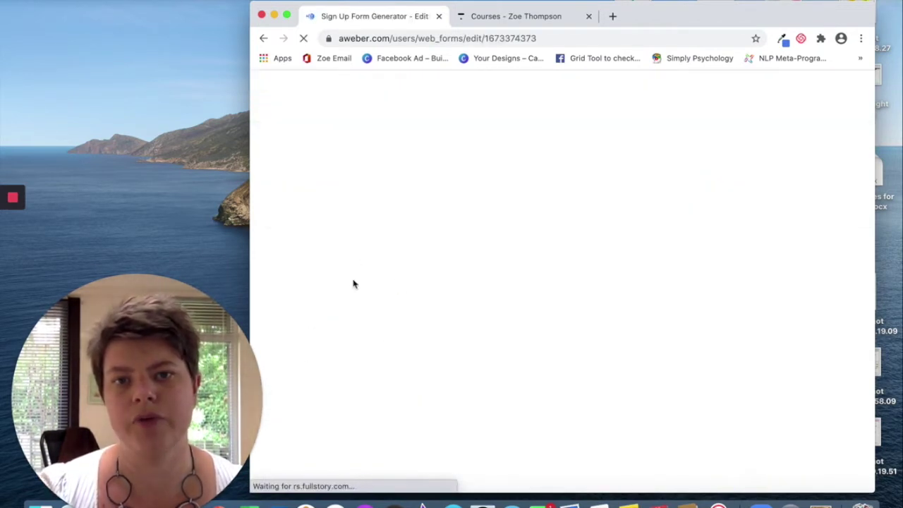
- Examine the sign up form's layout, its name and email fields, and the form automation tag settings
scroll(360, 303, down, 5)
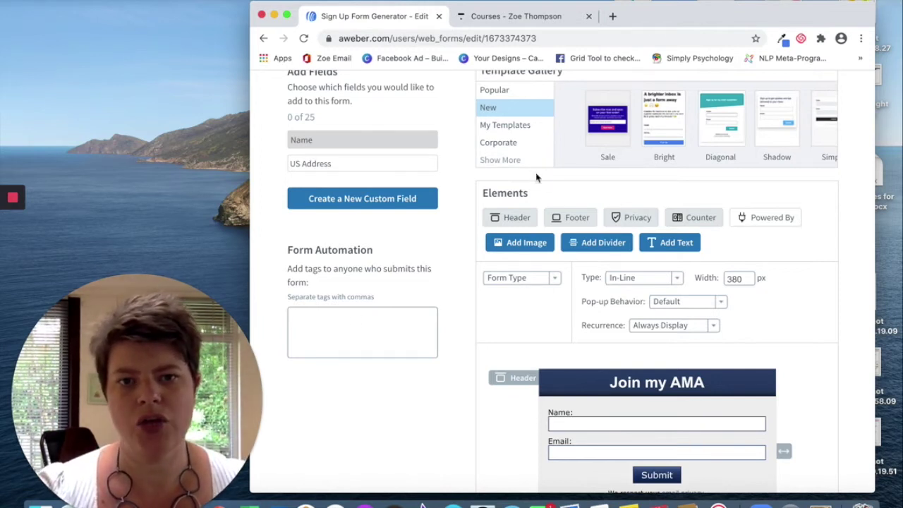
scroll(625, 416, down, 3)
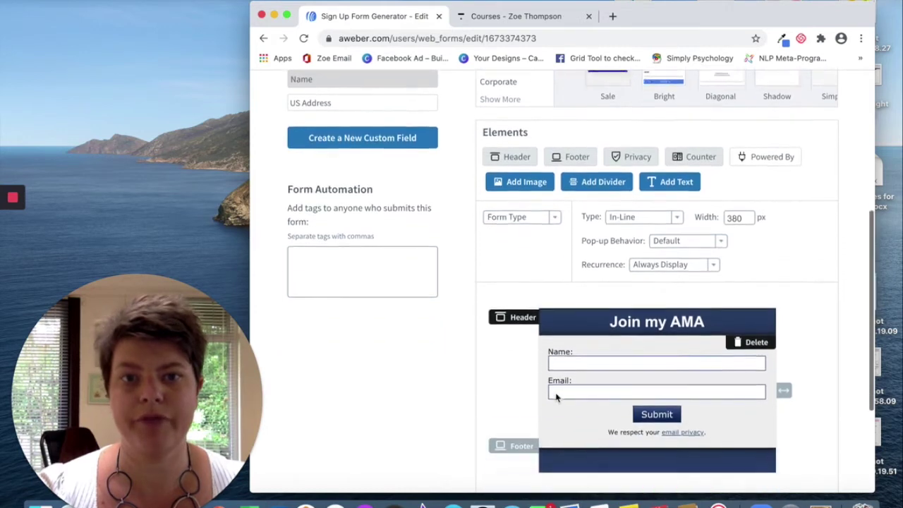
scroll(478, 255, up, 3)
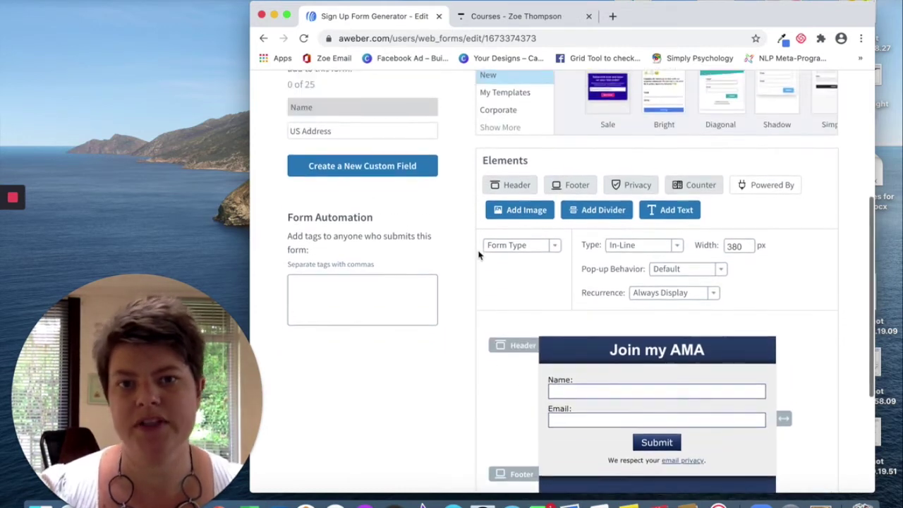
click(296, 297)
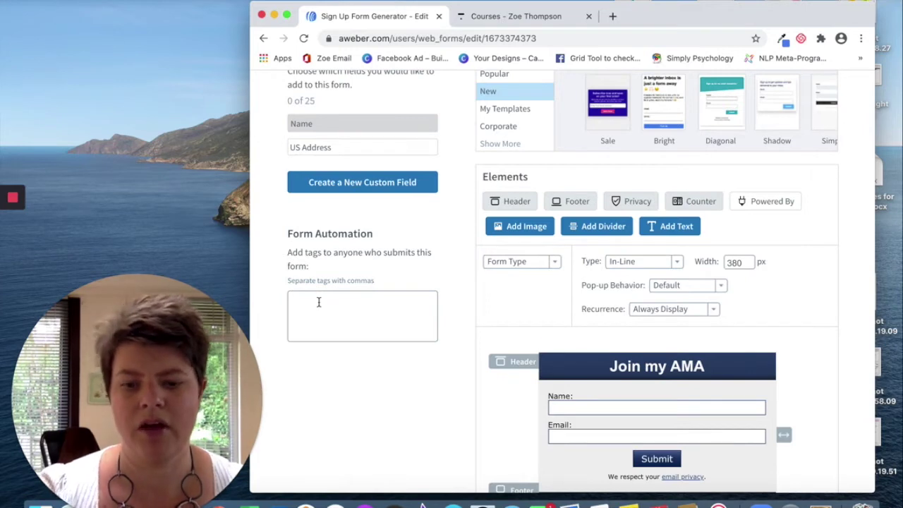
scroll(317, 303, up, 3)
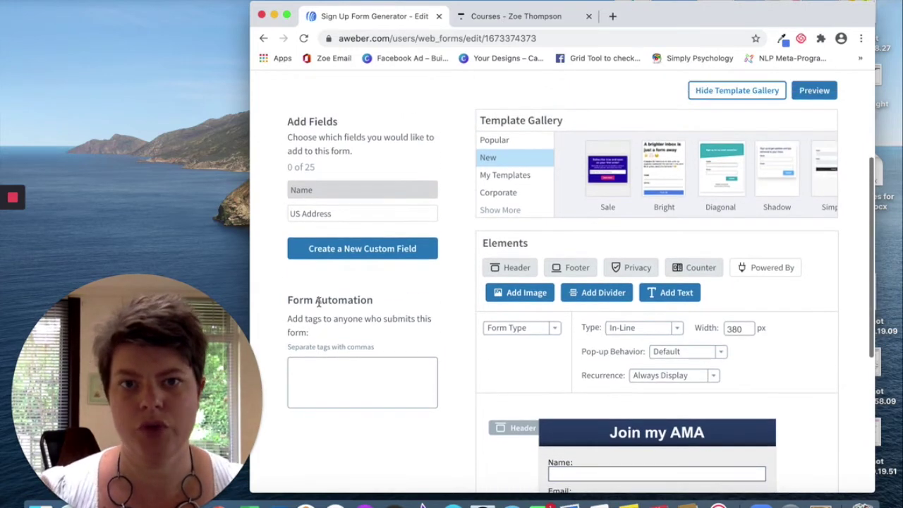
scroll(378, 375, up, 6)
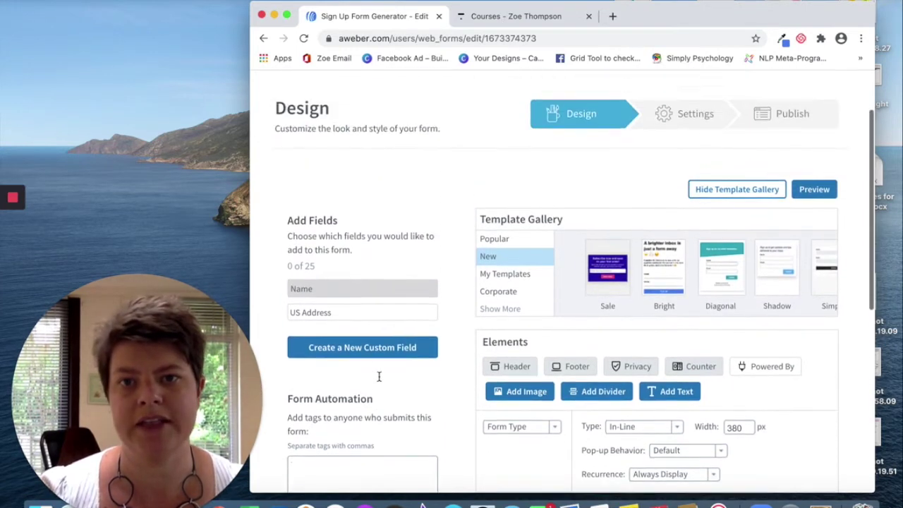
scroll(363, 162, up, 1)
- Create a blank campaign named "Amazing ebook" for the Build It Brilliant AMA list
mouse_move(358, 113)
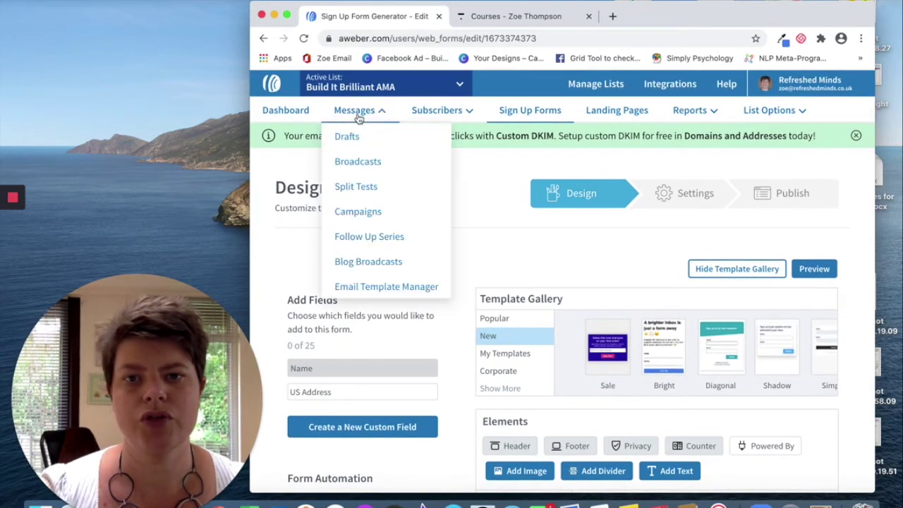
click(368, 212)
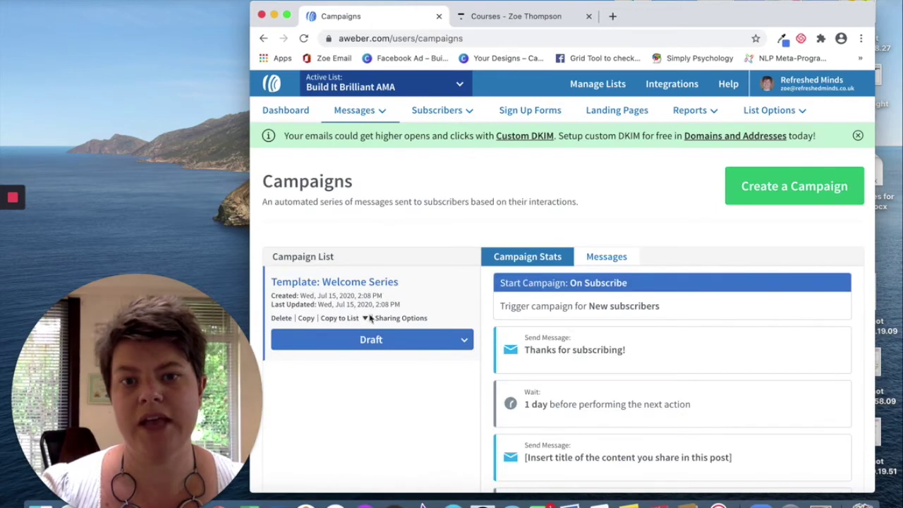
click(796, 186)
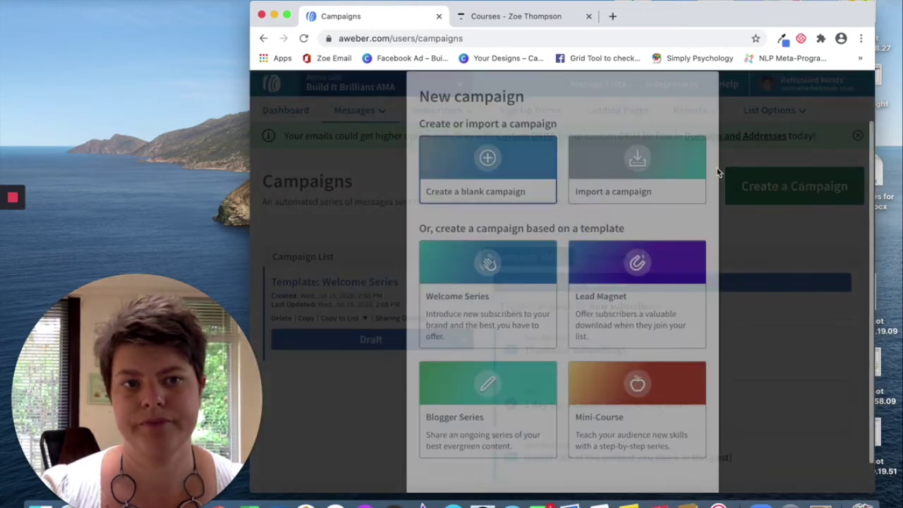
click(490, 168)
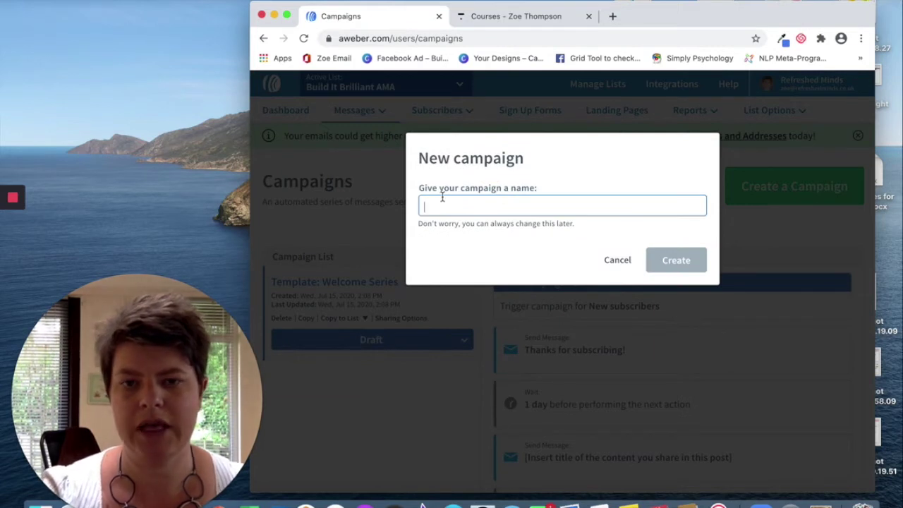
text(Amazing)
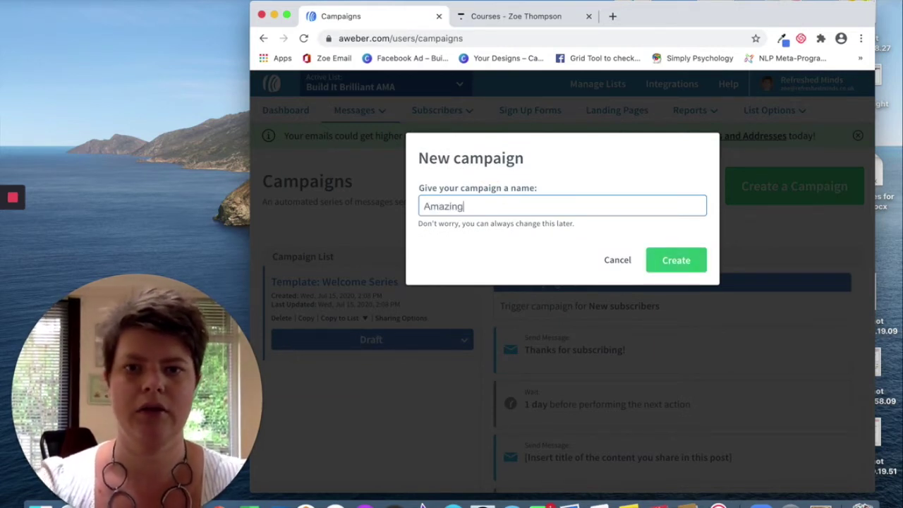
text( ebook)
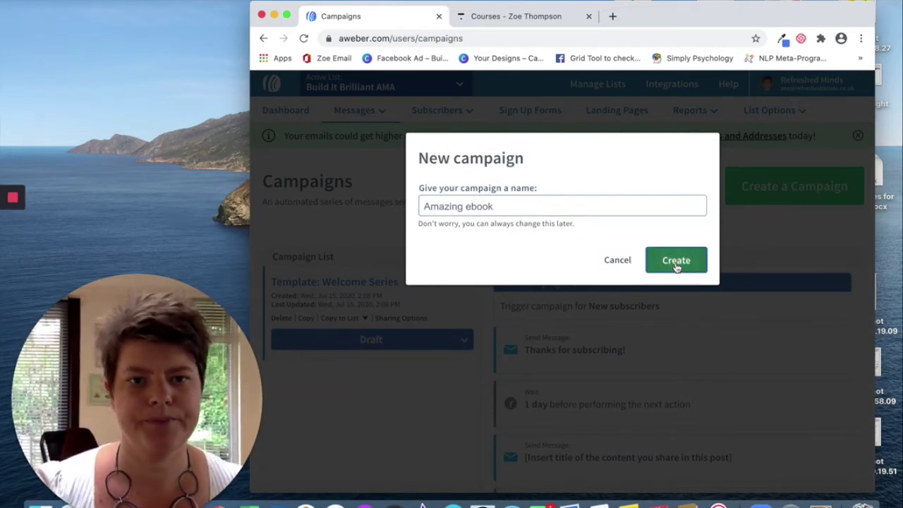
click(675, 261)
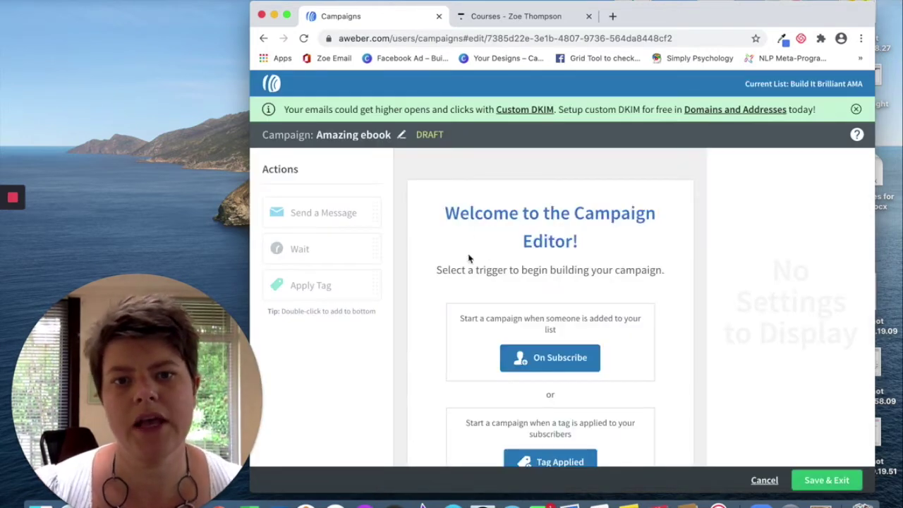
- Set the campaign trigger to On Subscribe so it starts when someone is added to the list
scroll(508, 289, down, 3)
scroll(507, 290, down, 1)
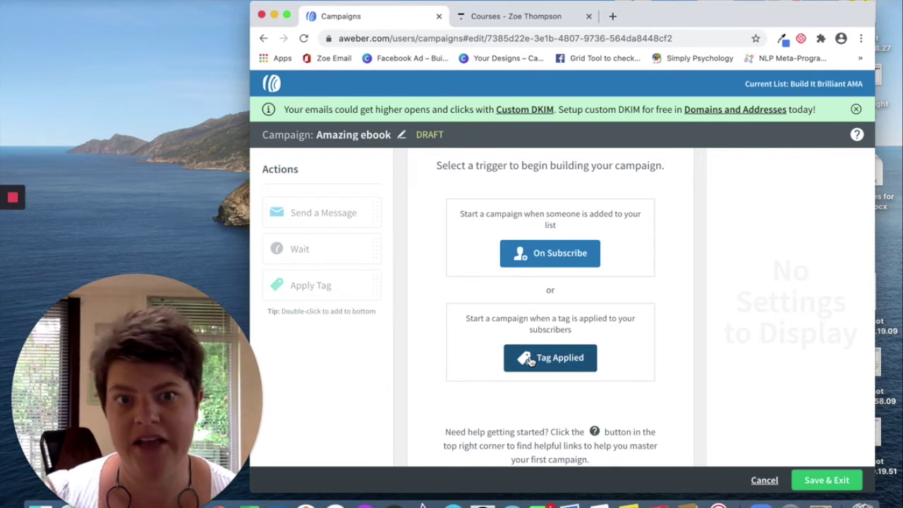
click(530, 252)
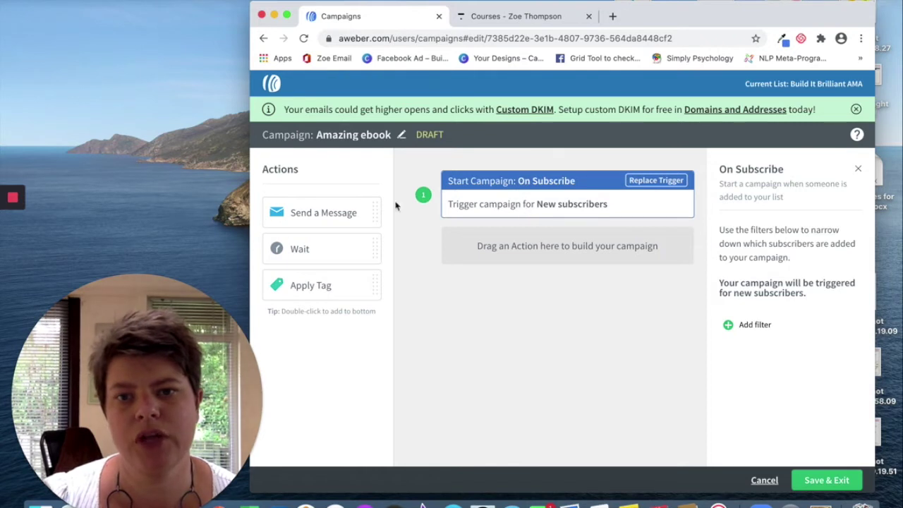
- Add a Send a Message action below the trigger and create its message in the Drag & Drop Email Builder
drag(322, 211, 530, 247)
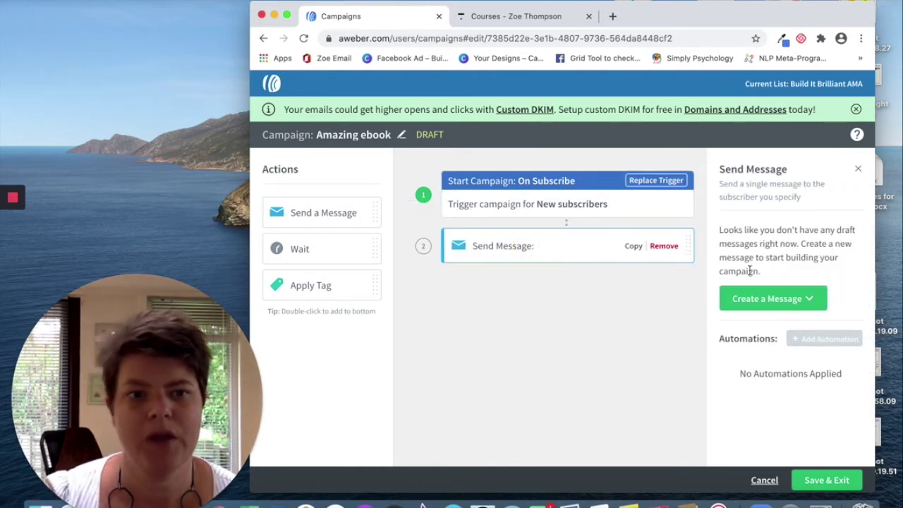
click(774, 299)
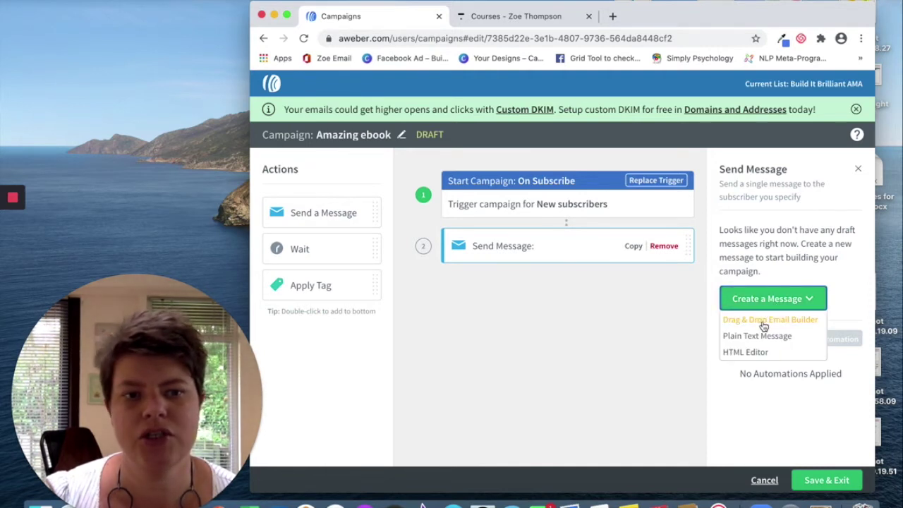
click(765, 321)
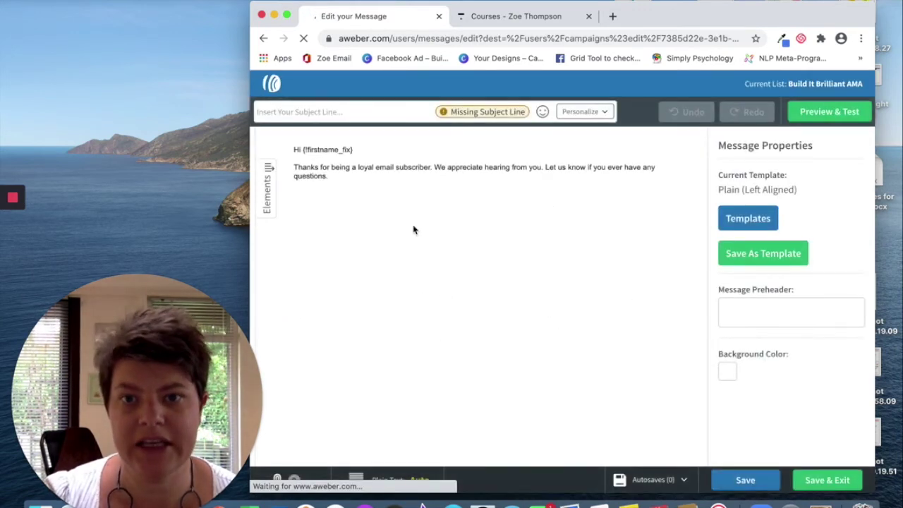
- Add an empty line after the message's body text
click(334, 181)
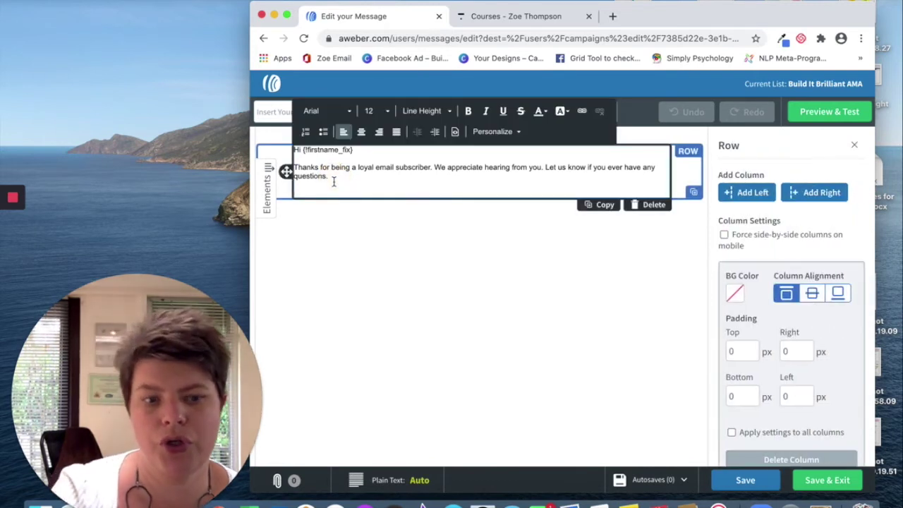
key(Return)
- Insert a button element below the message's body text
click(267, 182)
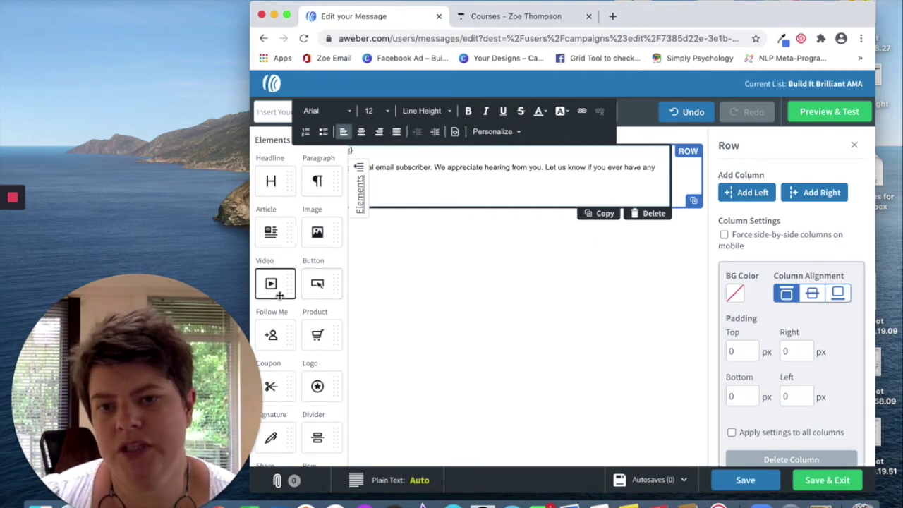
scroll(321, 282, down, 2)
scroll(321, 279, up, 1)
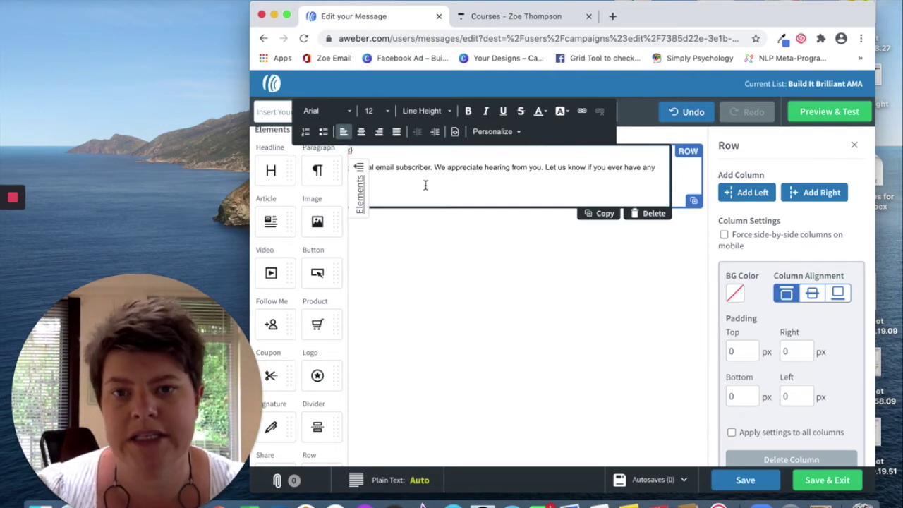
drag(321, 271, 383, 226)
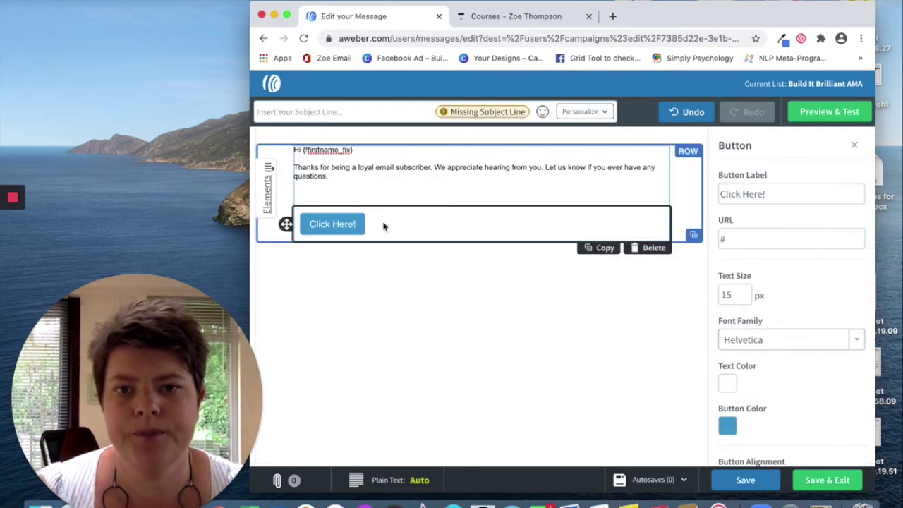
- Set the button's label to "Your download"
double_click(741, 239)
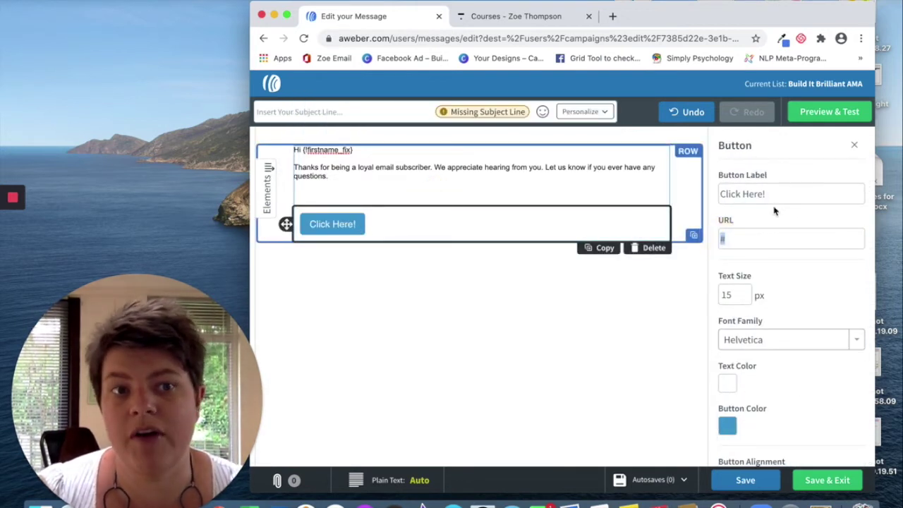
click(766, 192)
click(718, 195)
drag(781, 195, 716, 195)
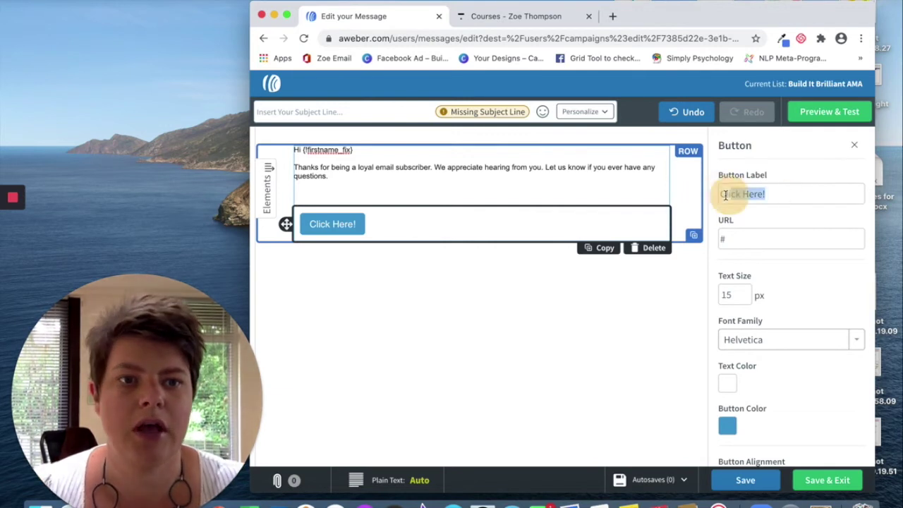
key(BackSpace)
text(Your)
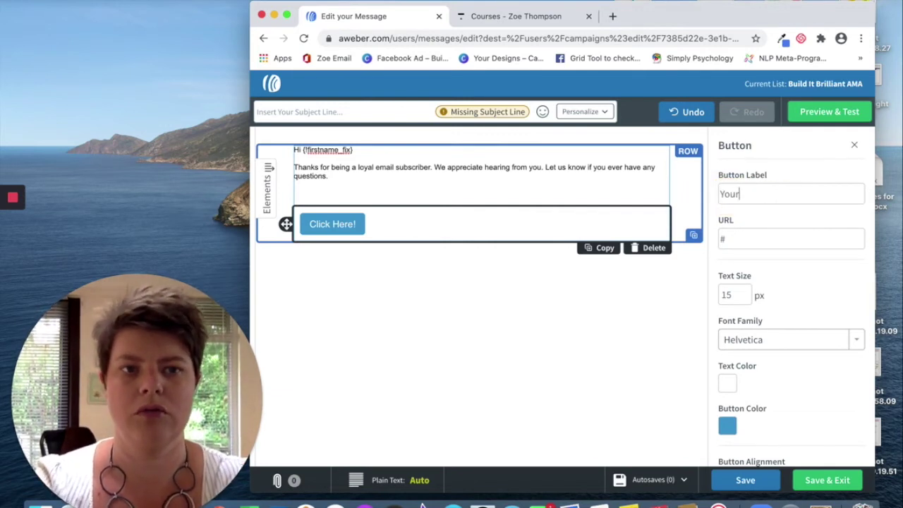
text( download)
- Relabel the button "Click to download the ebook" and delete the button from the message
drag(787, 193, 719, 194)
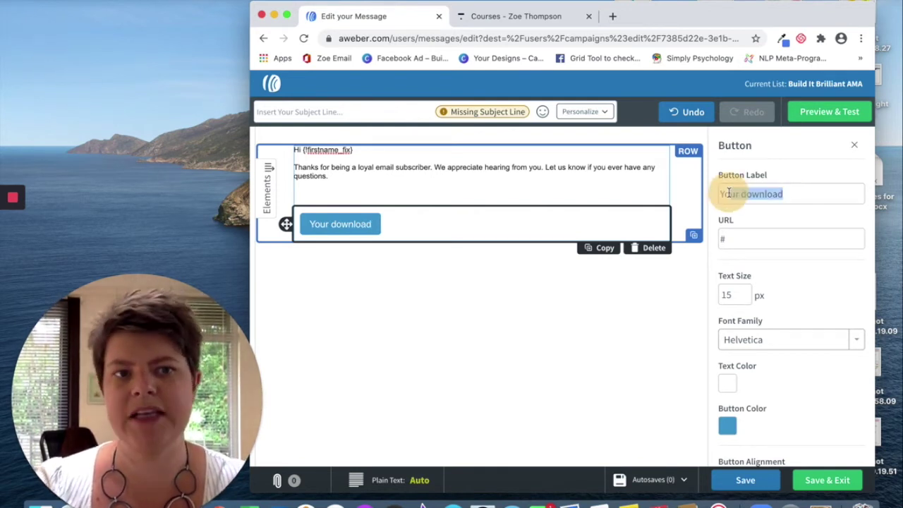
key(BackSpace)
text(Cl)
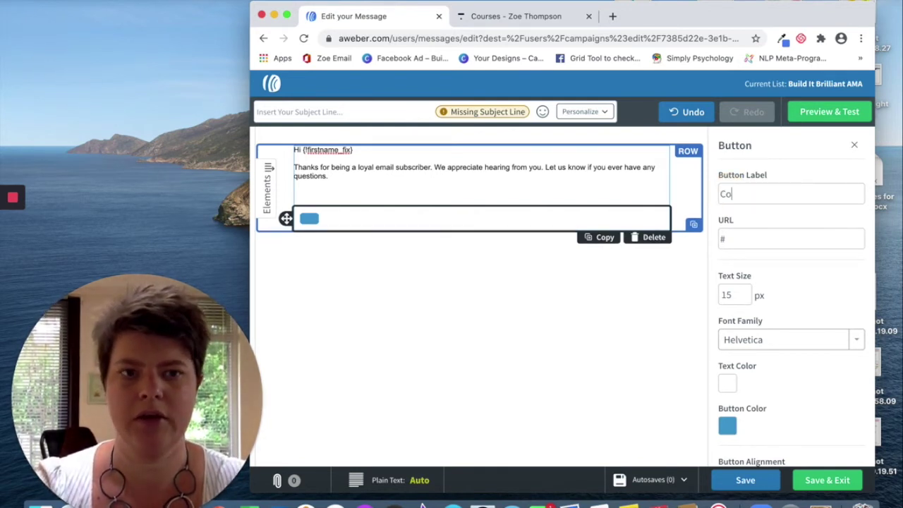
text(ick to download the ebook)
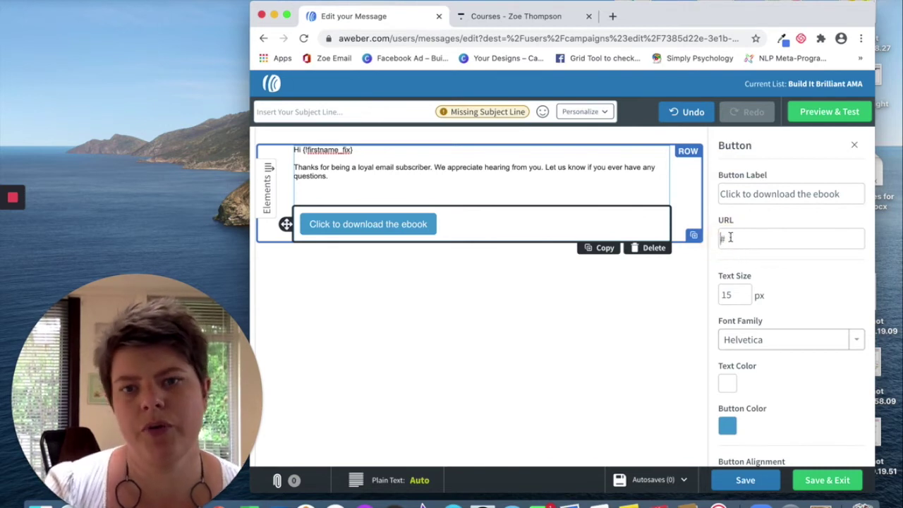
click(854, 147)
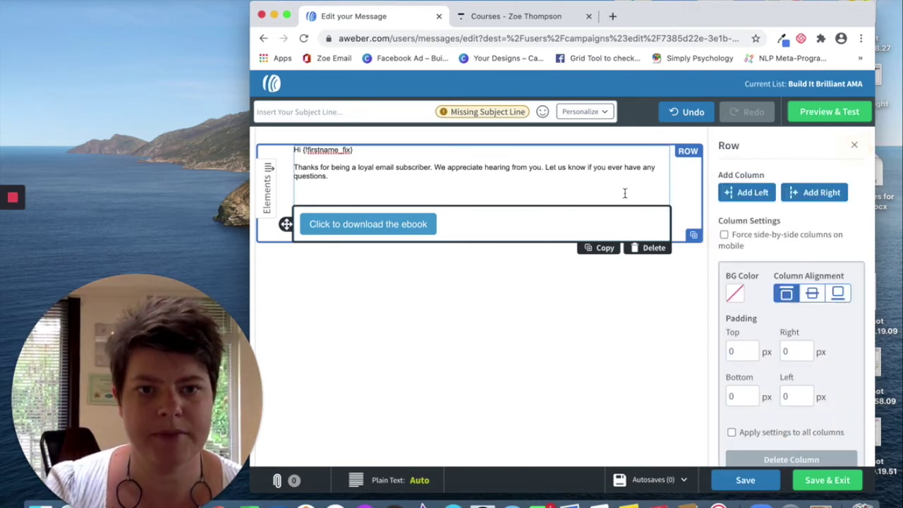
click(650, 248)
- Add a new paragraph reading "Click here" below the message's body text
click(325, 175)
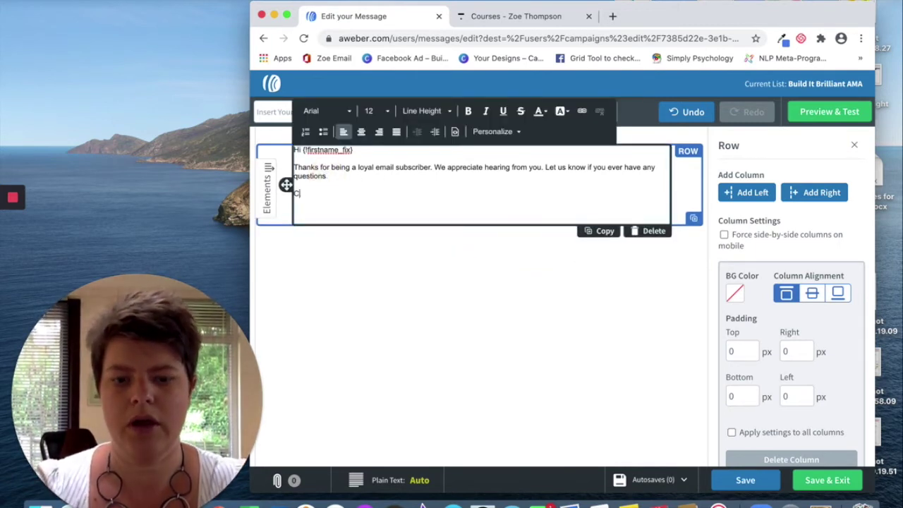
text(Click here)
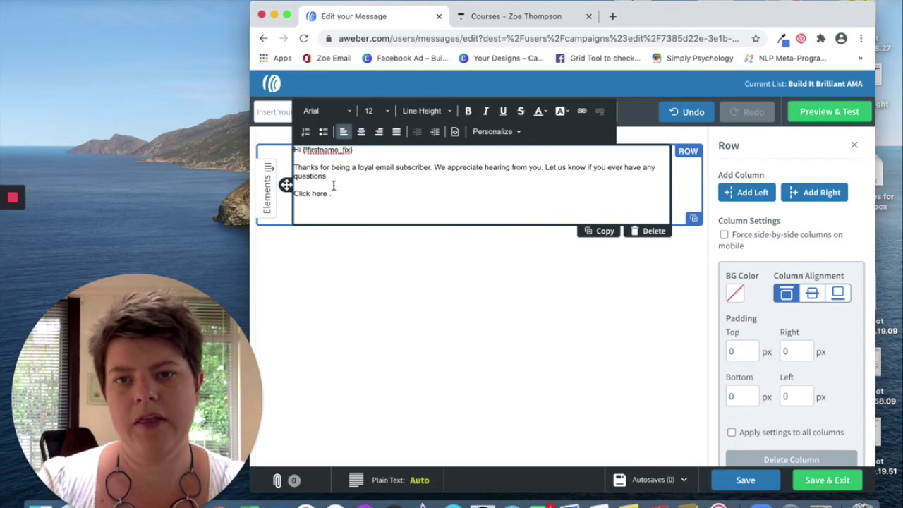
drag(329, 195, 293, 194)
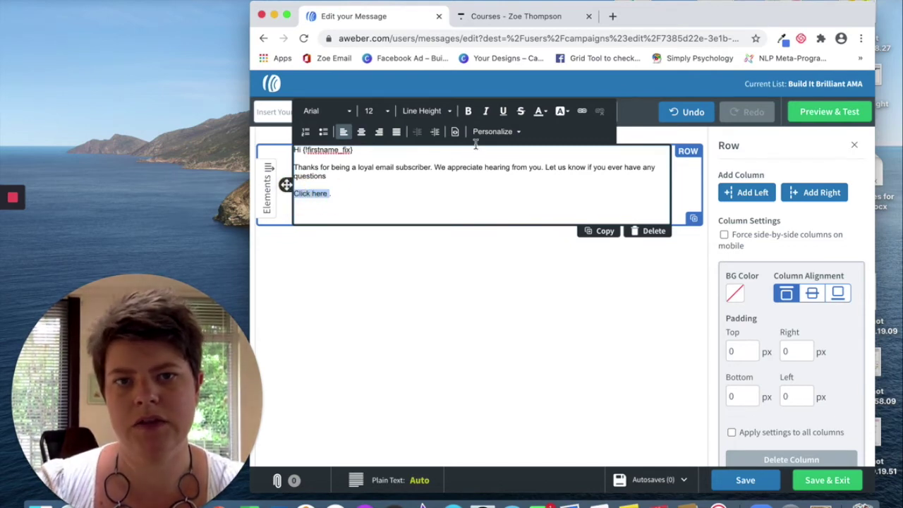
click(582, 113)
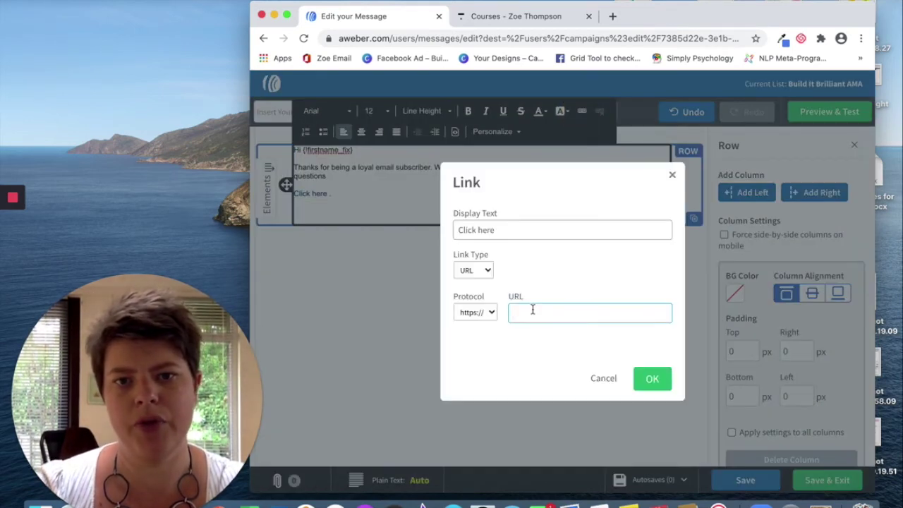
click(672, 177)
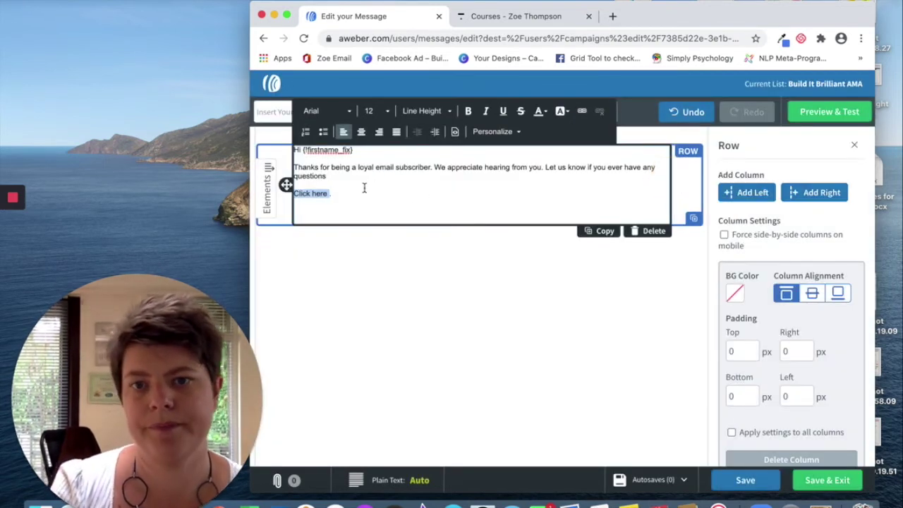
- Save the message and return to the campaign's workflow
click(423, 271)
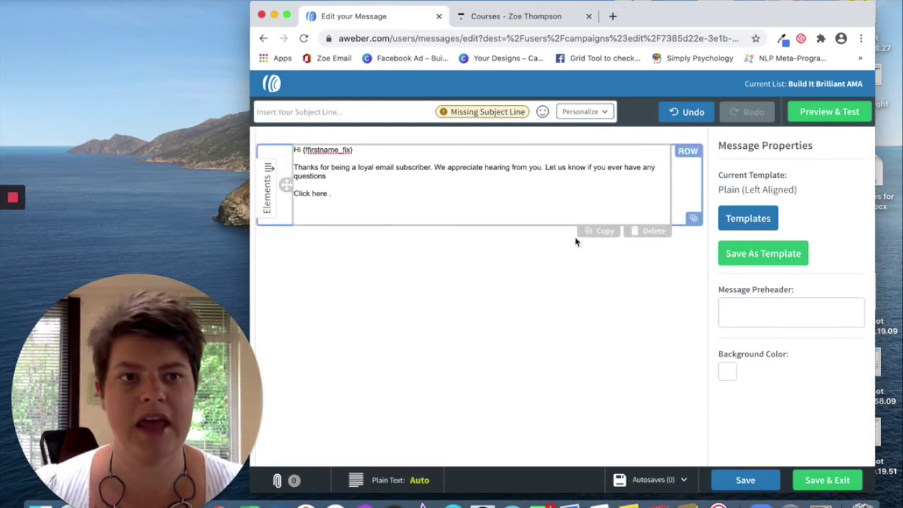
click(817, 477)
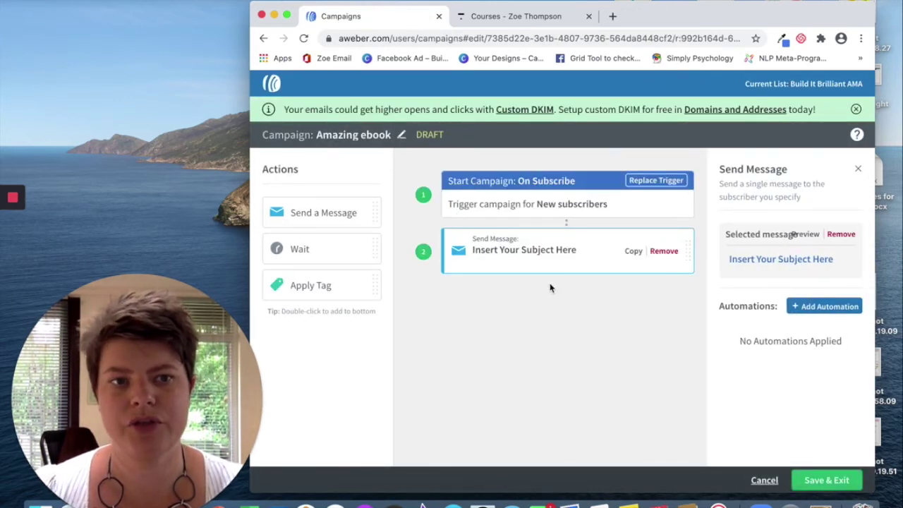
- Add a Wait action below the first message and set its interval to 2 days
drag(346, 242, 532, 295)
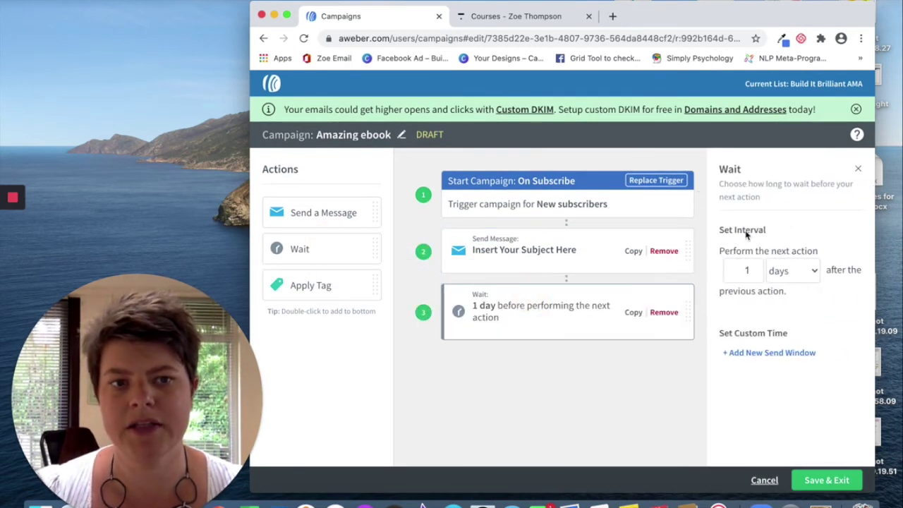
click(812, 276)
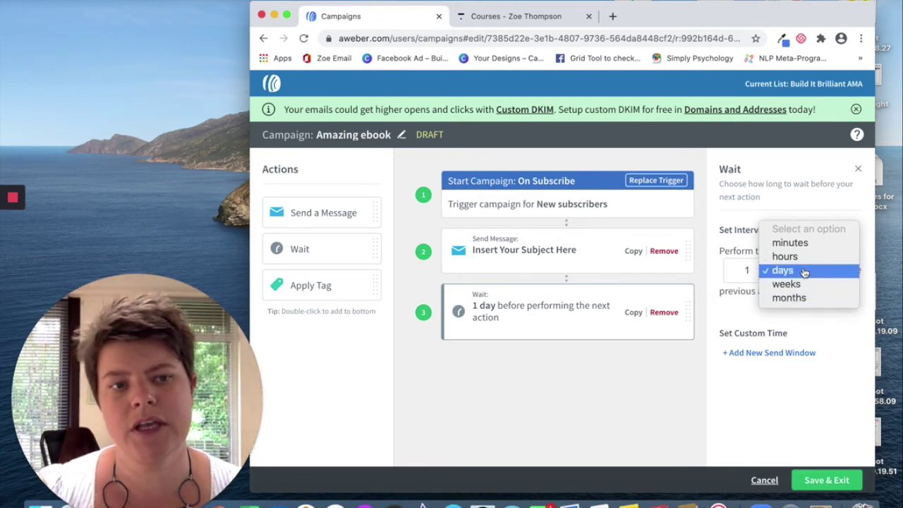
click(804, 272)
click(754, 273)
click(754, 271)
click(754, 270)
click(754, 275)
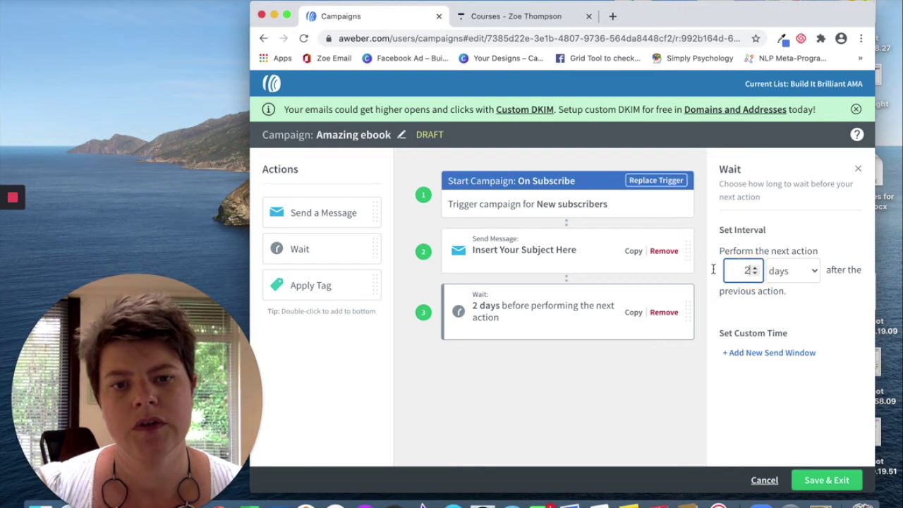
click(550, 377)
- Add a second Send a Message action below the 2-day wait, followed by a Wait action of 1 week
drag(321, 212, 518, 367)
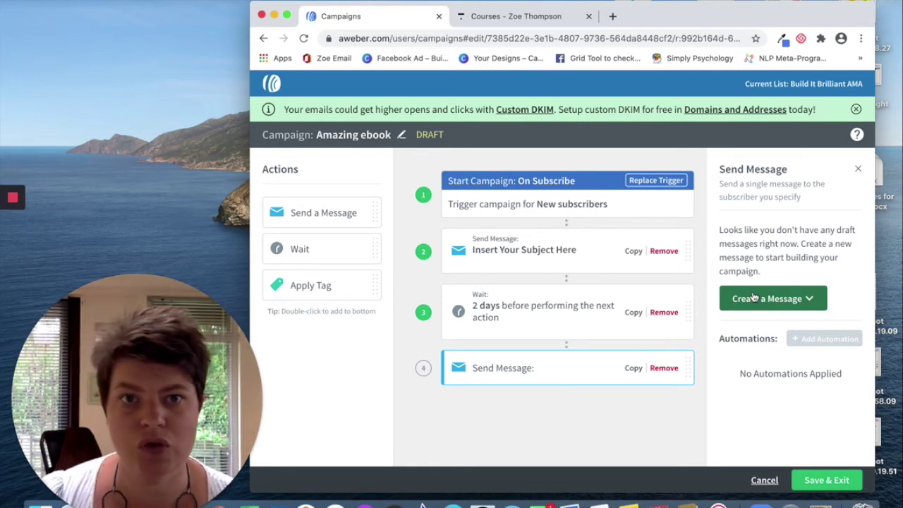
click(344, 243)
drag(345, 243, 570, 421)
click(786, 271)
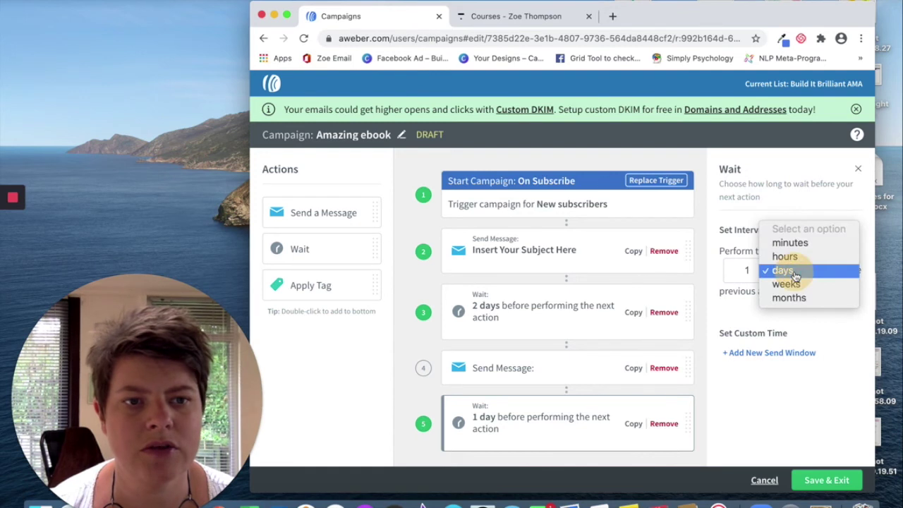
click(792, 285)
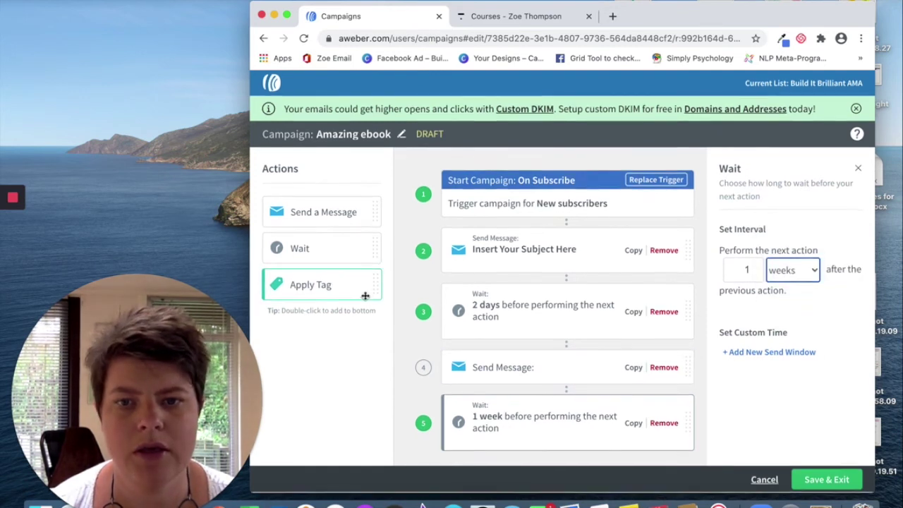
- Add a third Send a Message action after the 1-week wait, and save and exit the campaign without fixing its issues
drag(283, 218, 483, 449)
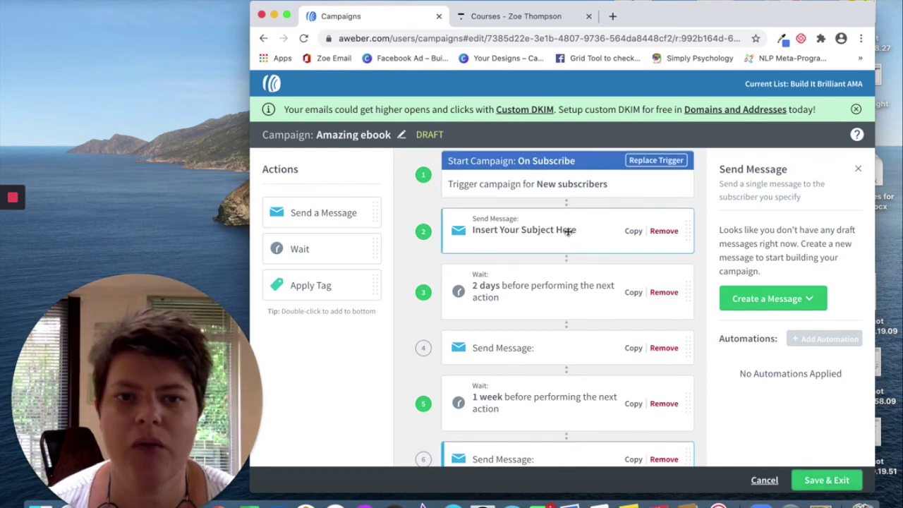
click(825, 484)
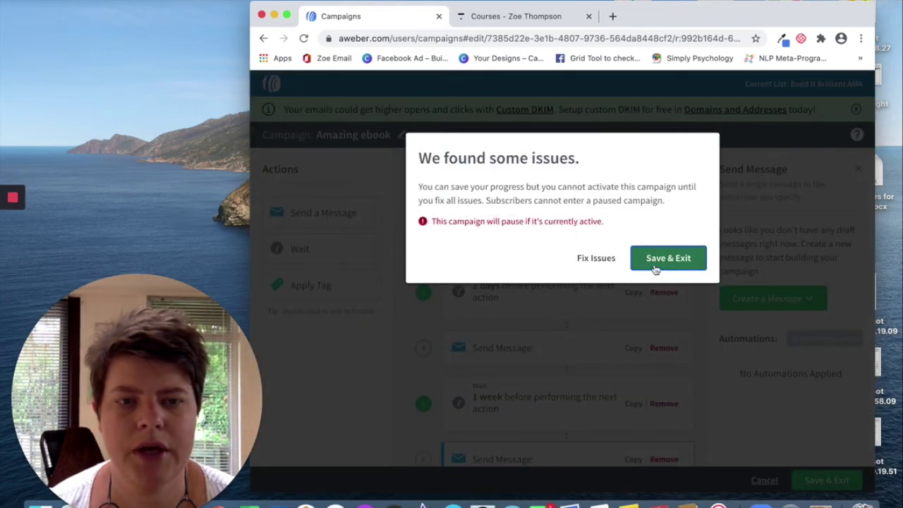
click(661, 258)
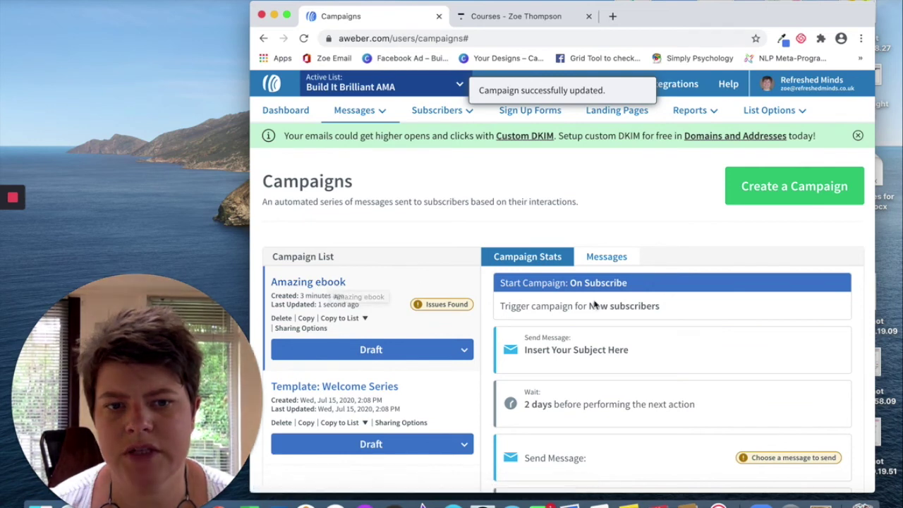
- Delete the "Amazing ebook" campaign together with its message
scroll(574, 486, down, 5)
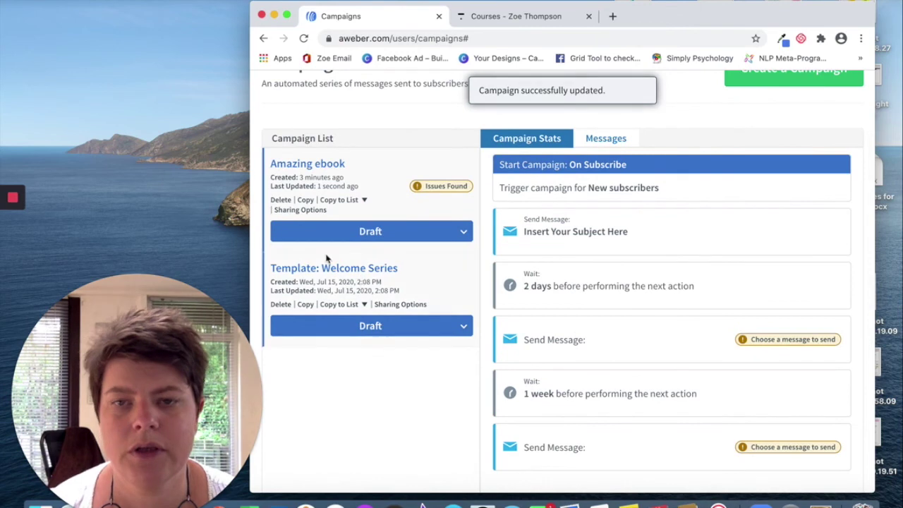
click(282, 200)
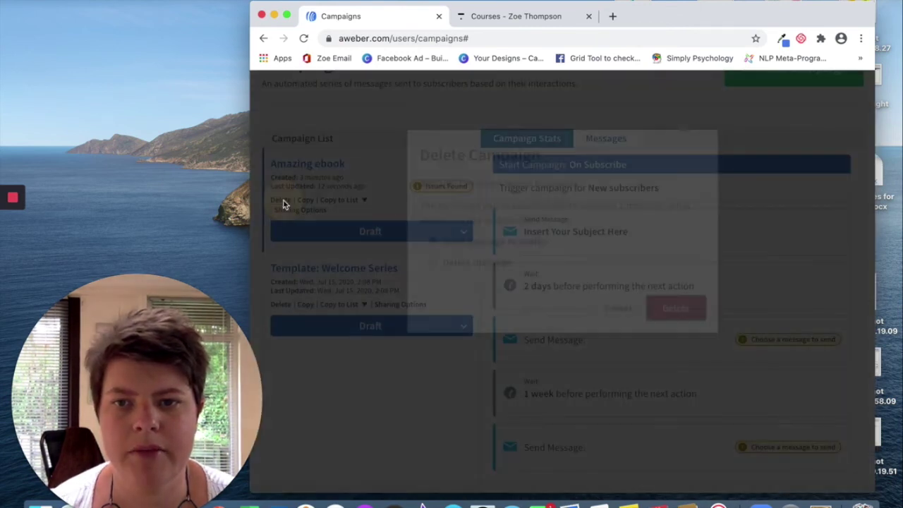
click(487, 268)
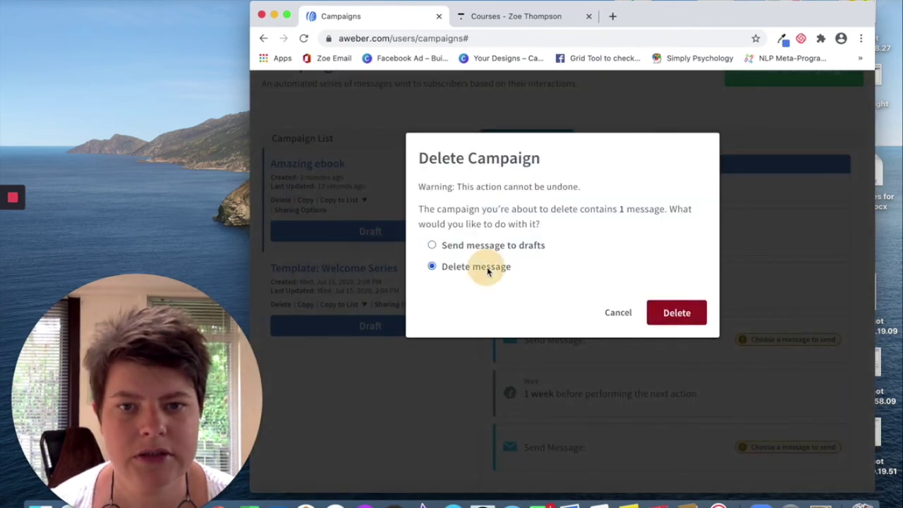
click(681, 317)
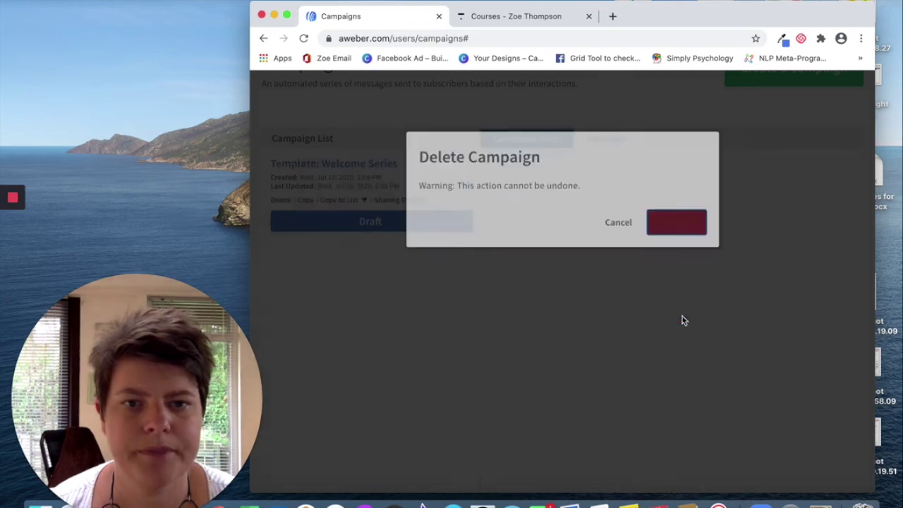
scroll(455, 277, down, 2)
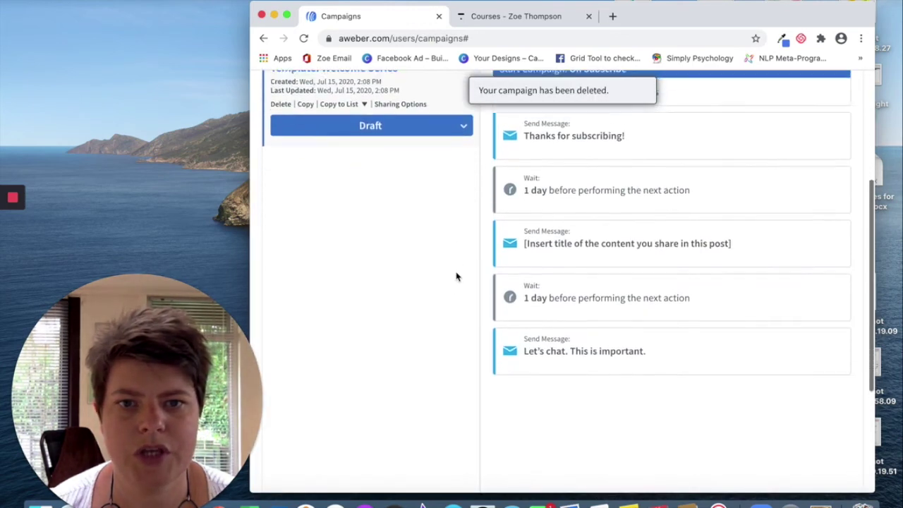
scroll(455, 277, up, 5)
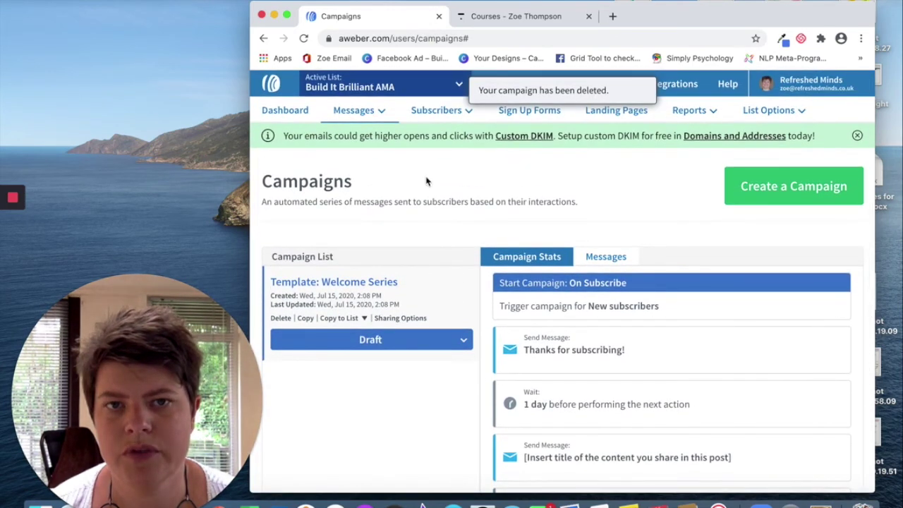